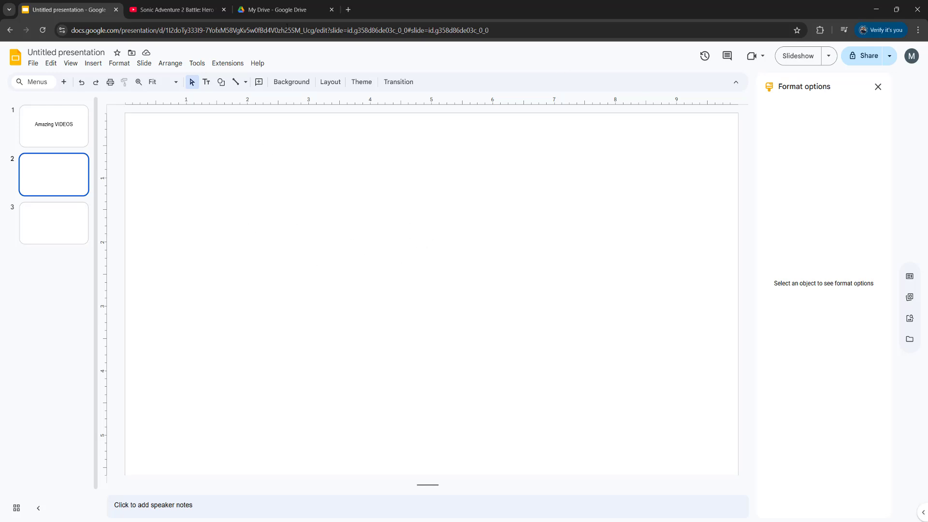
Step: Open the + New creation menu in the My Drive tab
{"action": "left_click", "coordinate": [283, 9]}
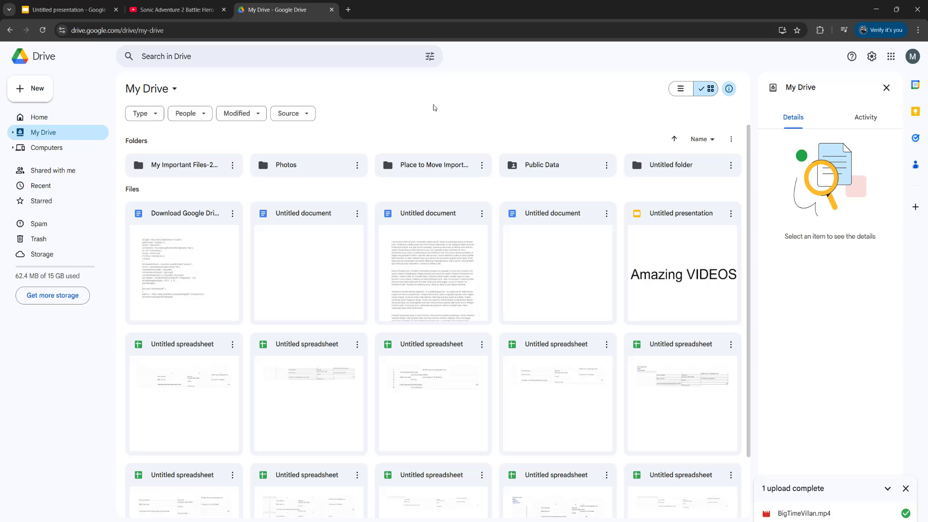
{"action": "left_click", "coordinate": [37, 90]}
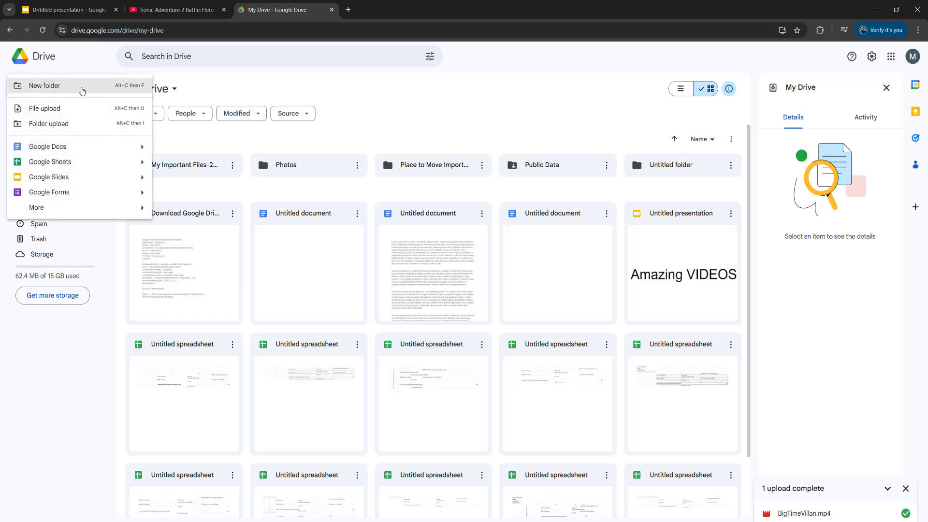
Step: Upload the BigTimeVillan.mp4 video from the computer to My Drive
{"action": "left_click", "coordinate": [76, 109]}
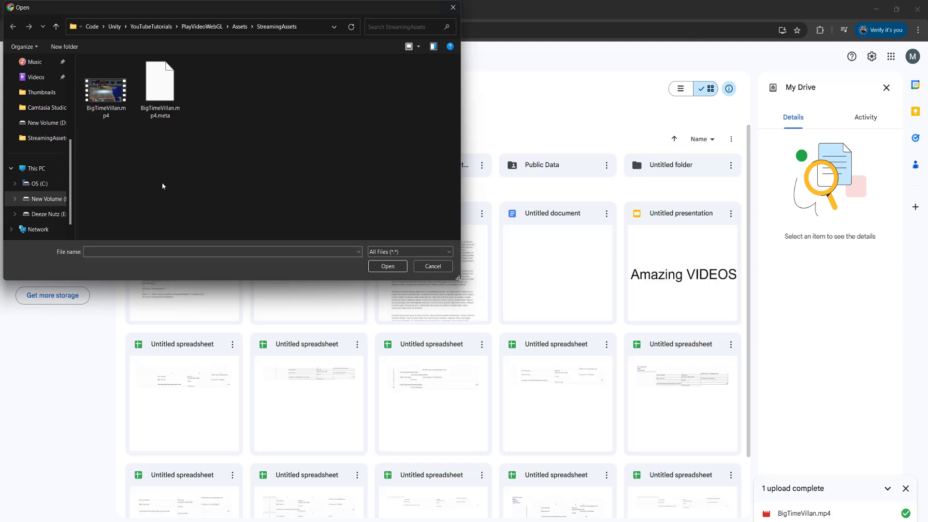
{"action": "left_click", "coordinate": [106, 89]}
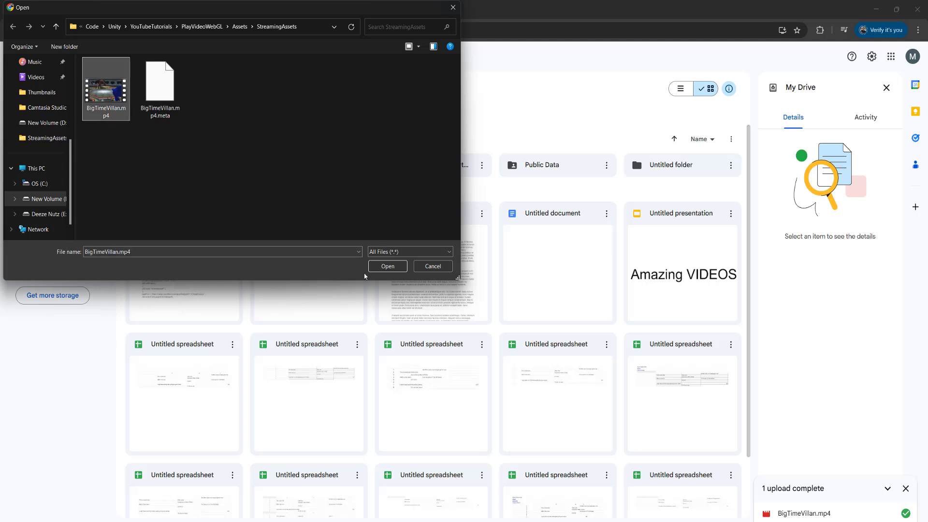
{"action": "left_click", "coordinate": [386, 267]}
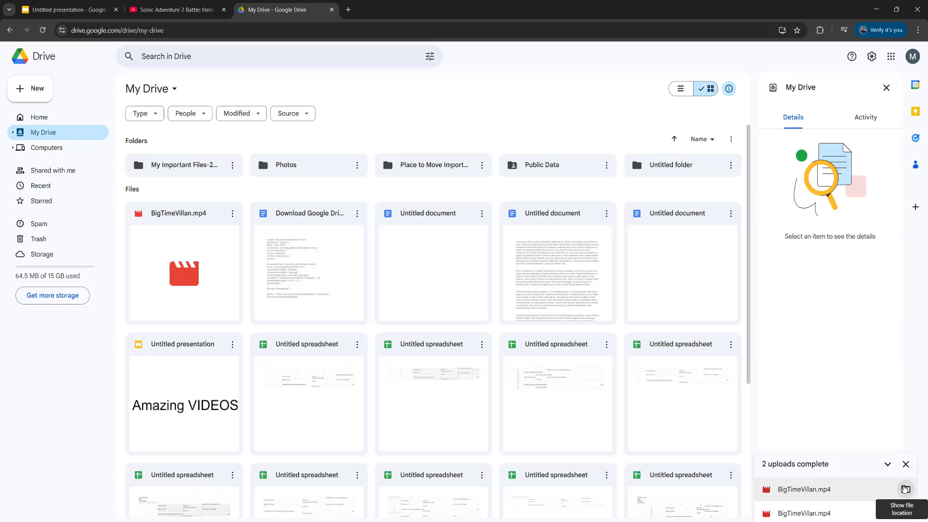
{"action": "mouse_move", "coordinate": [826, 490]}
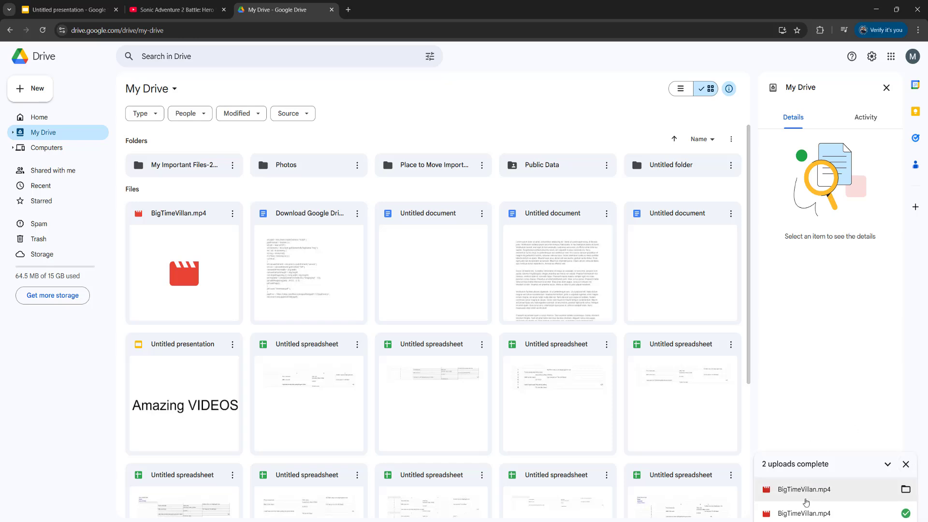
Step: Back in the presentation, insert BigTimeVillan.mp4 from Google Drive onto slide 2
{"action": "left_click", "coordinate": [69, 9]}
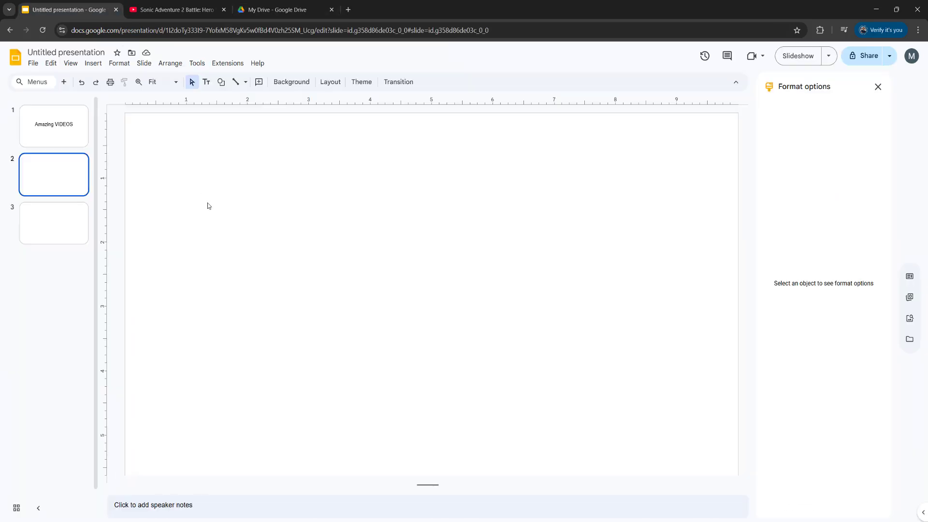
{"action": "left_click", "coordinate": [93, 63]}
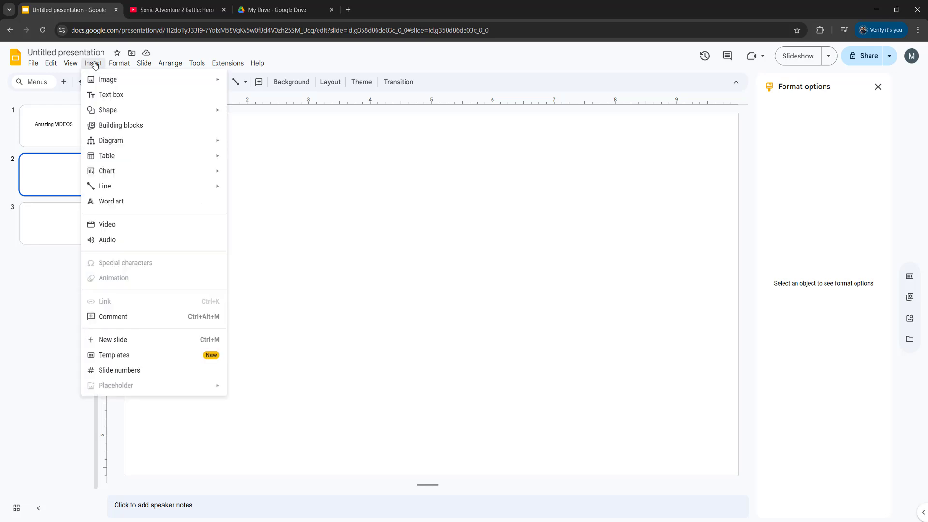
{"action": "left_click", "coordinate": [185, 230]}
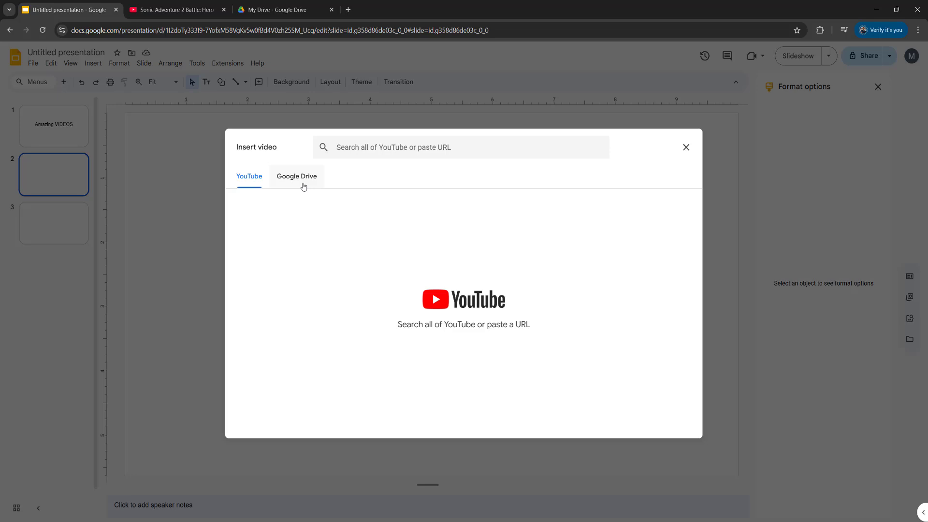
{"action": "left_click", "coordinate": [303, 179]}
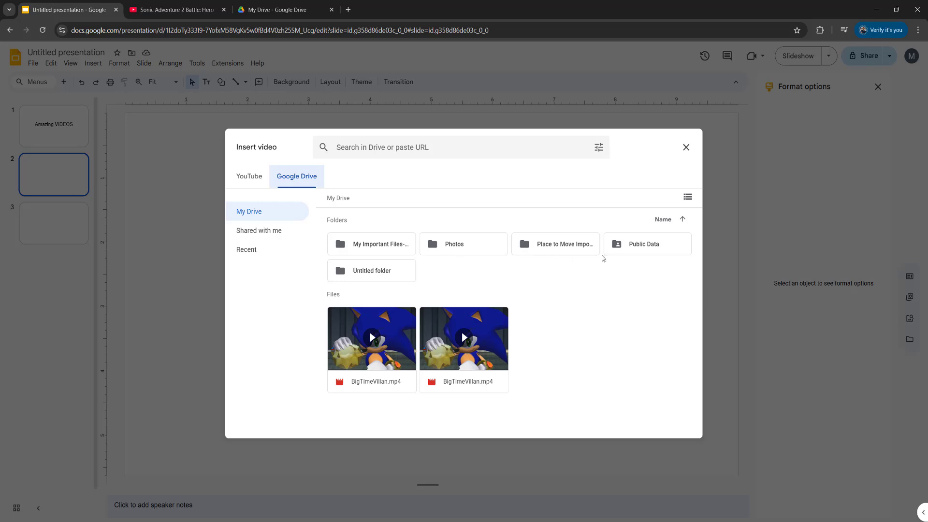
{"action": "left_click", "coordinate": [383, 362]}
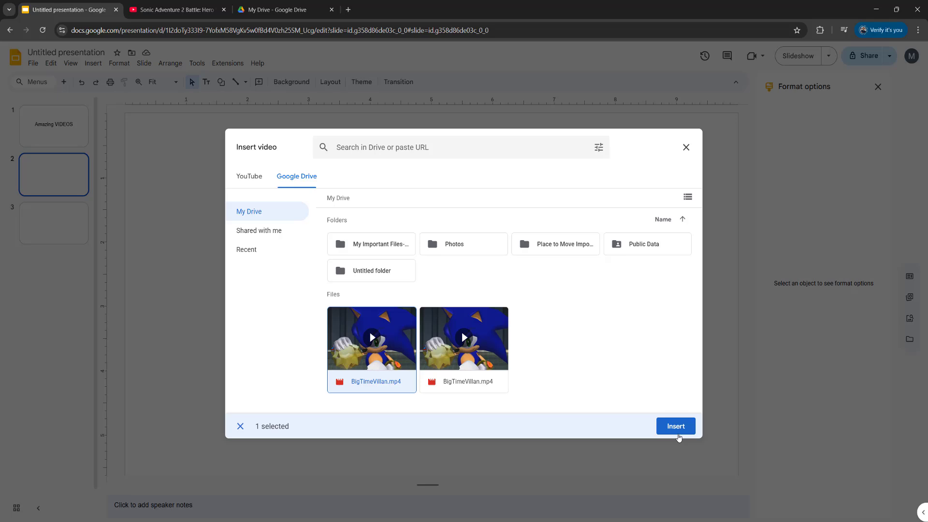
{"action": "left_click", "coordinate": [675, 427]}
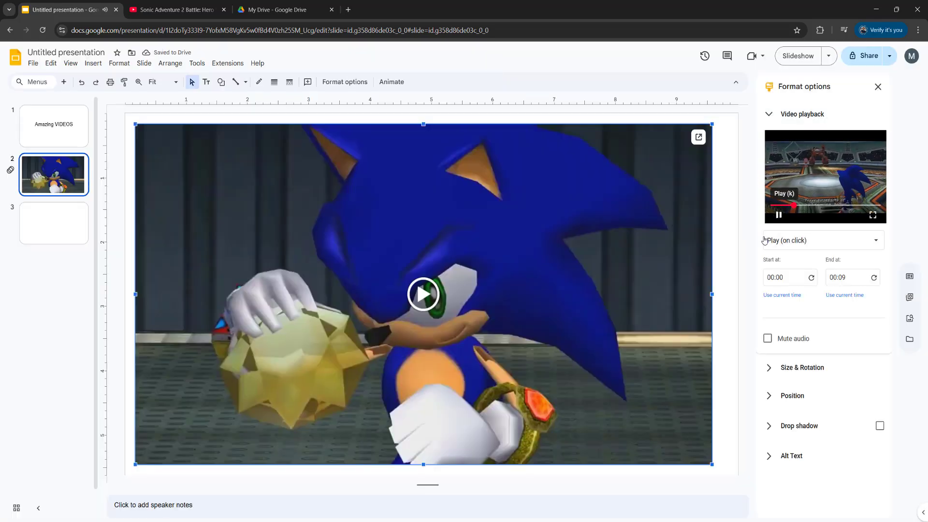
Step: Shrink the Sonic video from its bottom-right corner, then widen it toward the slide's right edge
{"action": "left_click_drag", "start_coordinate": [713, 464], "coordinate": [588, 390]}
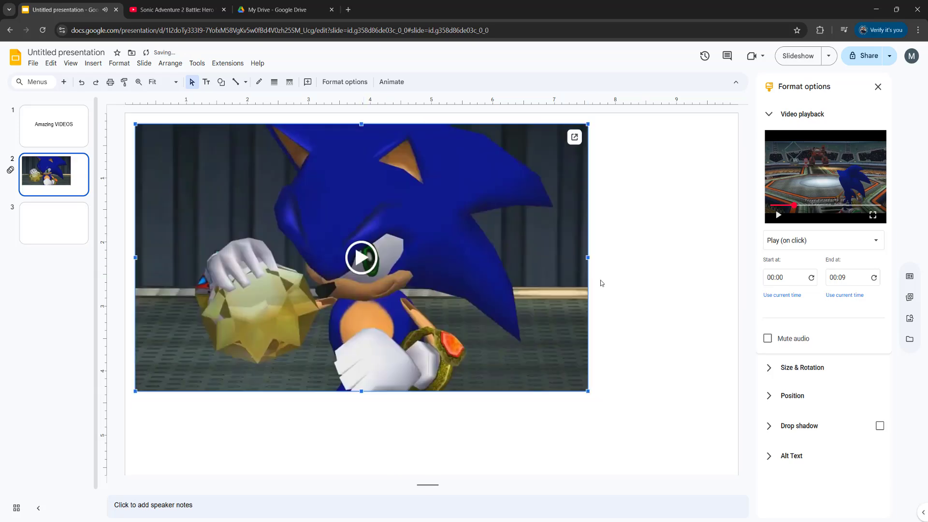
{"action": "left_click_drag", "start_coordinate": [587, 257], "coordinate": [678, 257]}
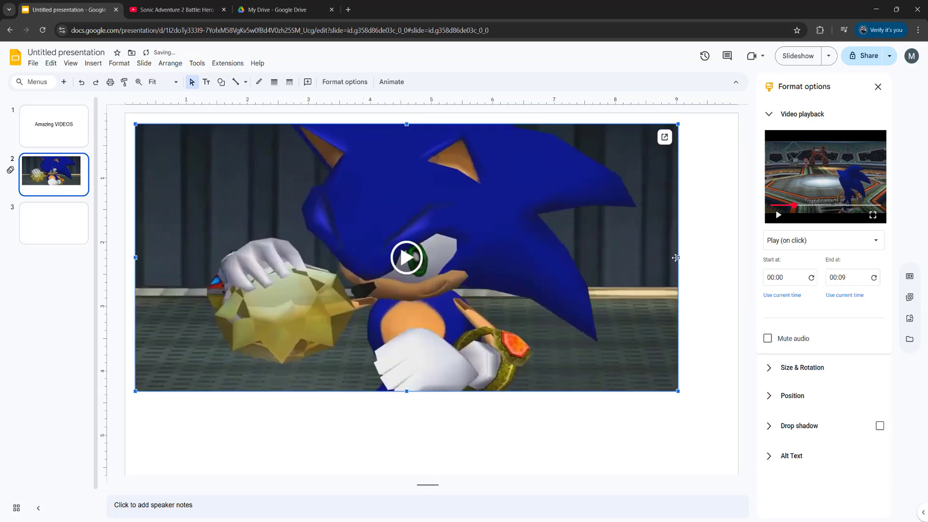